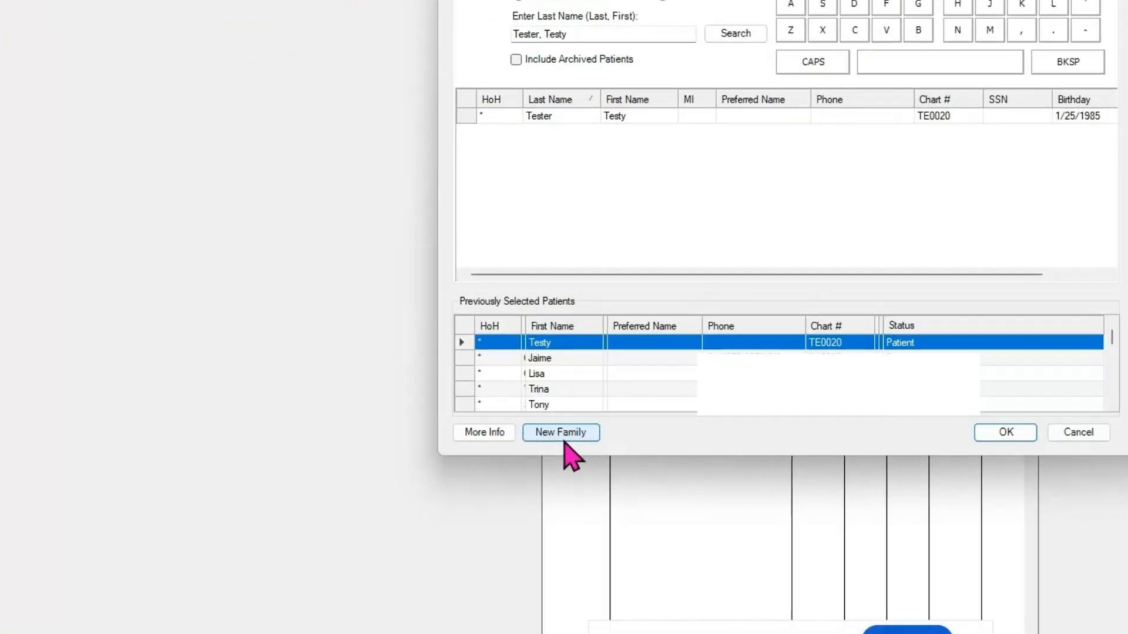
# Step: Create a new family for a single female non-patient with provider DDS3, filling in her name and birthdate
pyautogui.click(579, 424)
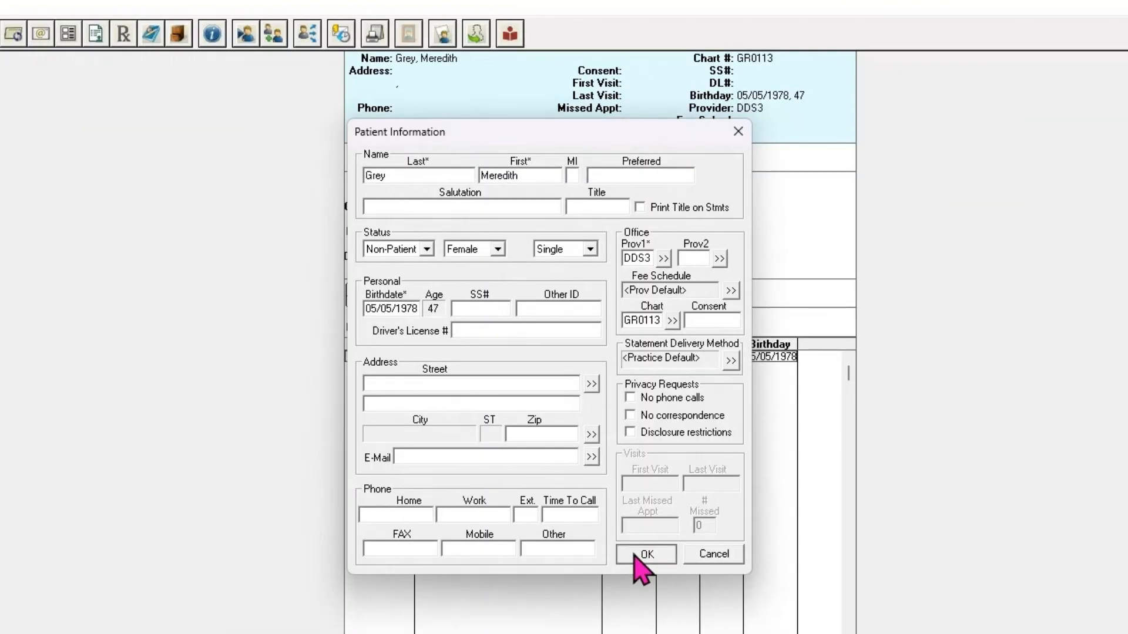
pyautogui.click(640, 555)
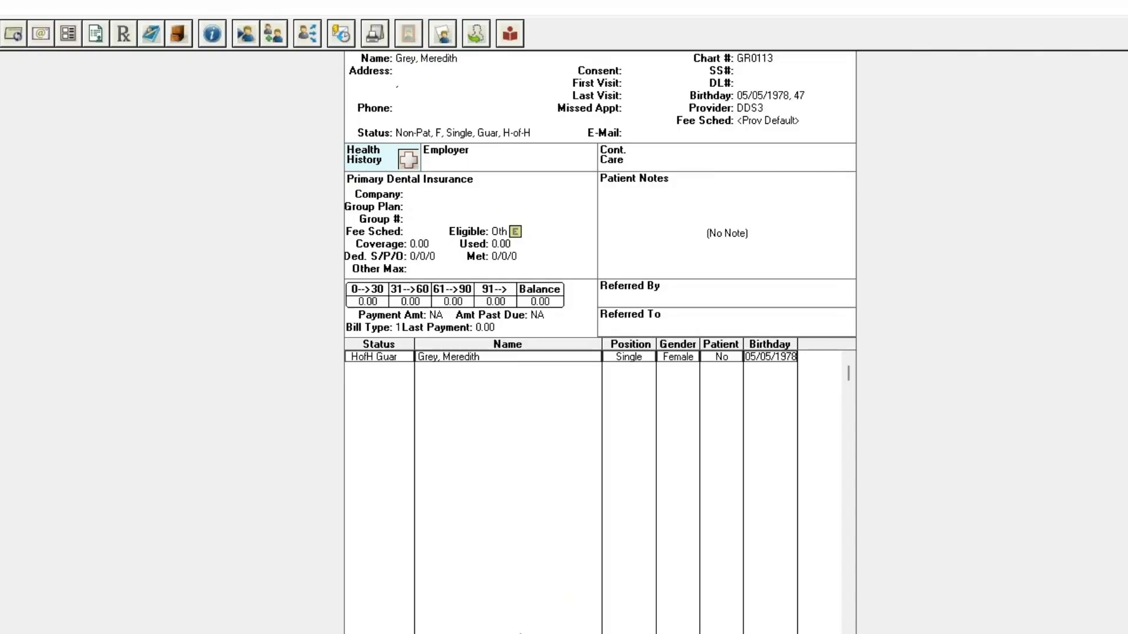
# Step: Find the existing male non-patient by last and first name, load his family file, and start editing its family relations
pyautogui.click(241, 38)
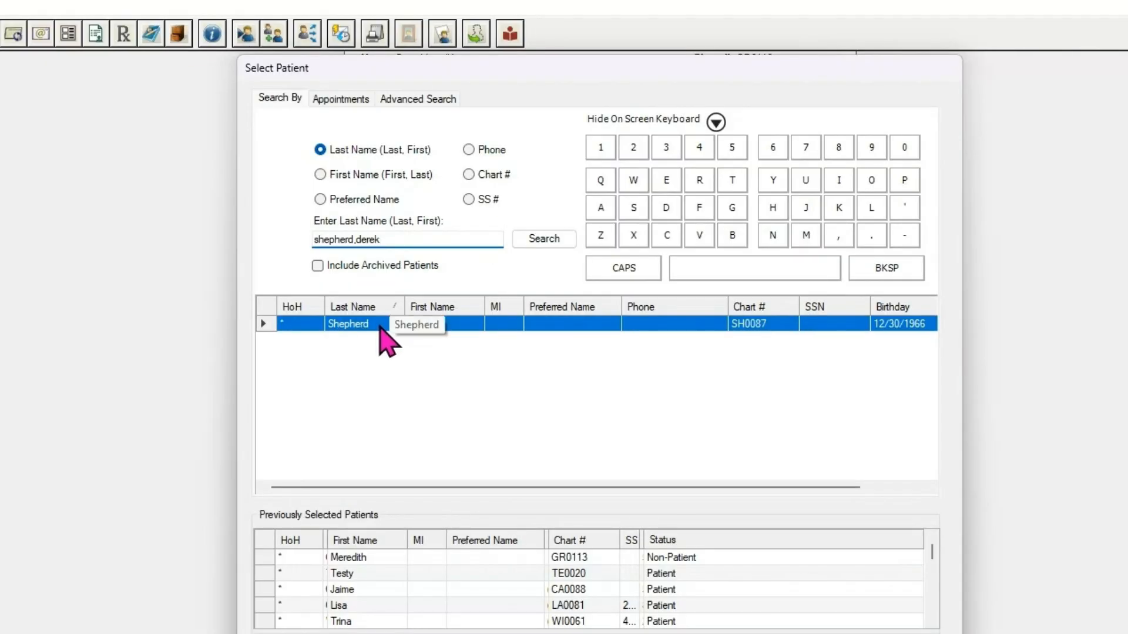
pyautogui.doubleClick(344, 326)
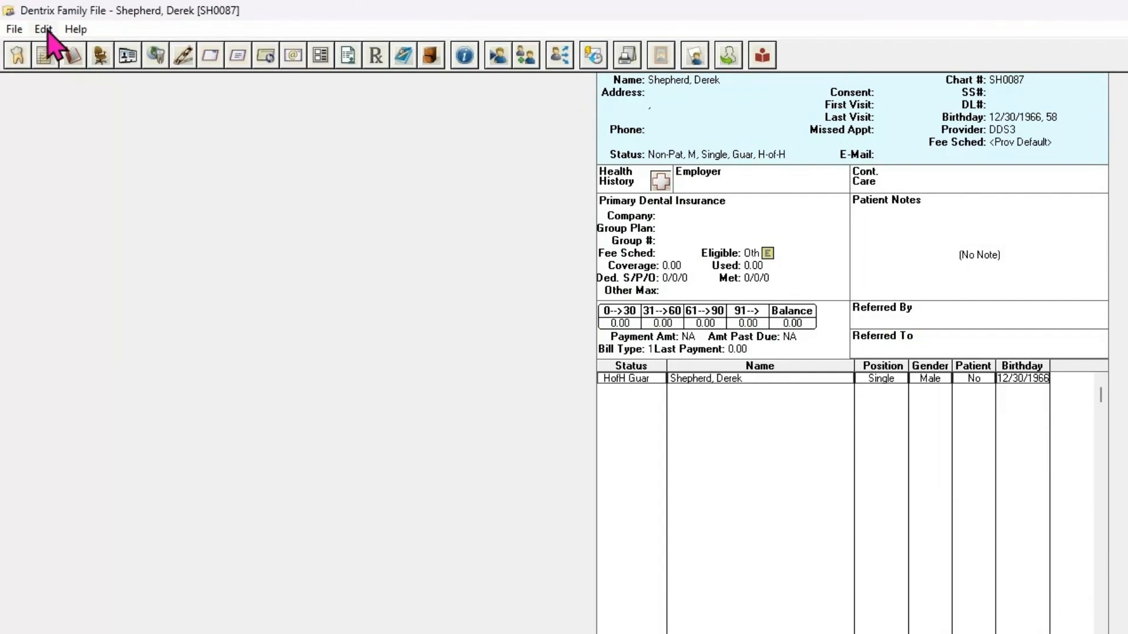
pyautogui.click(43, 30)
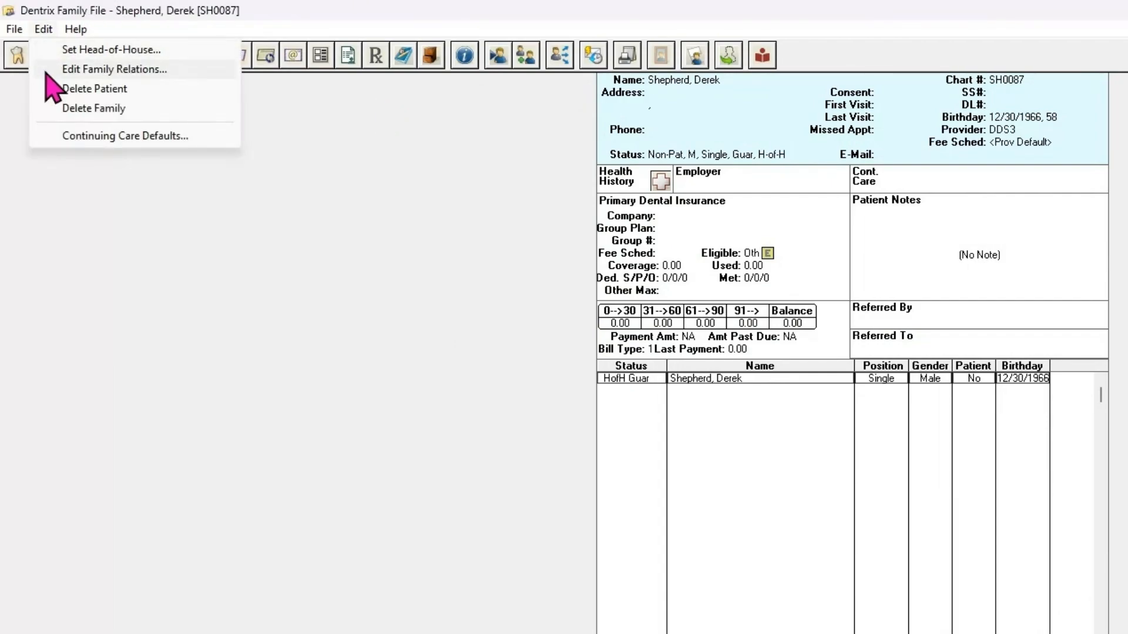
pyautogui.click(50, 70)
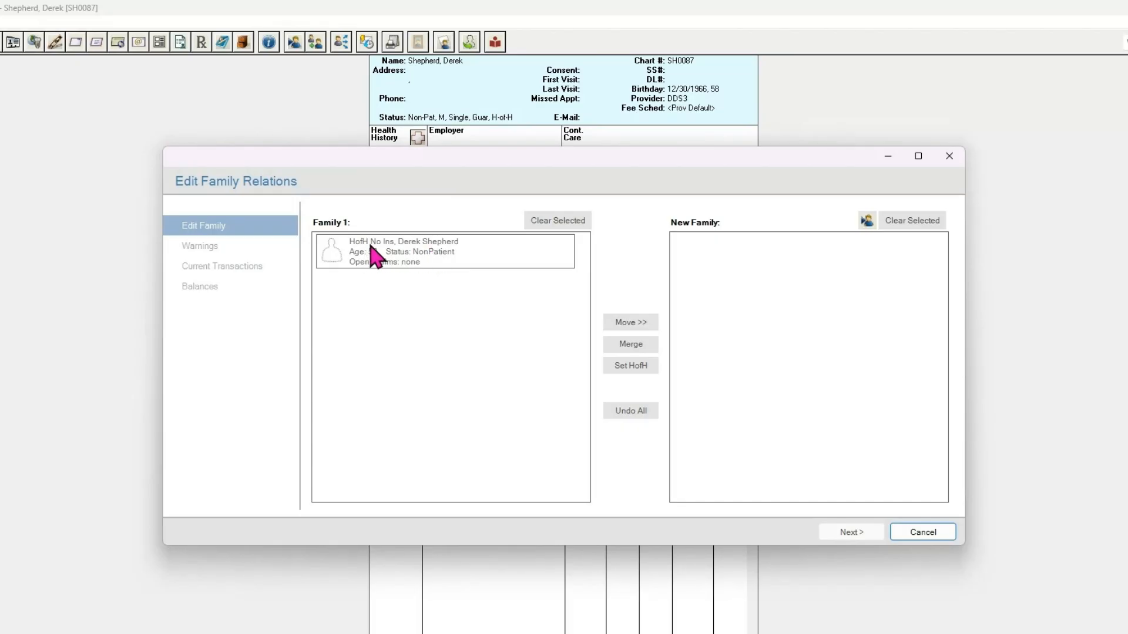
# Step: Load the new female non-patient's family as Family 2, merge it into Family 1, and finish the family edit
pyautogui.click(866, 222)
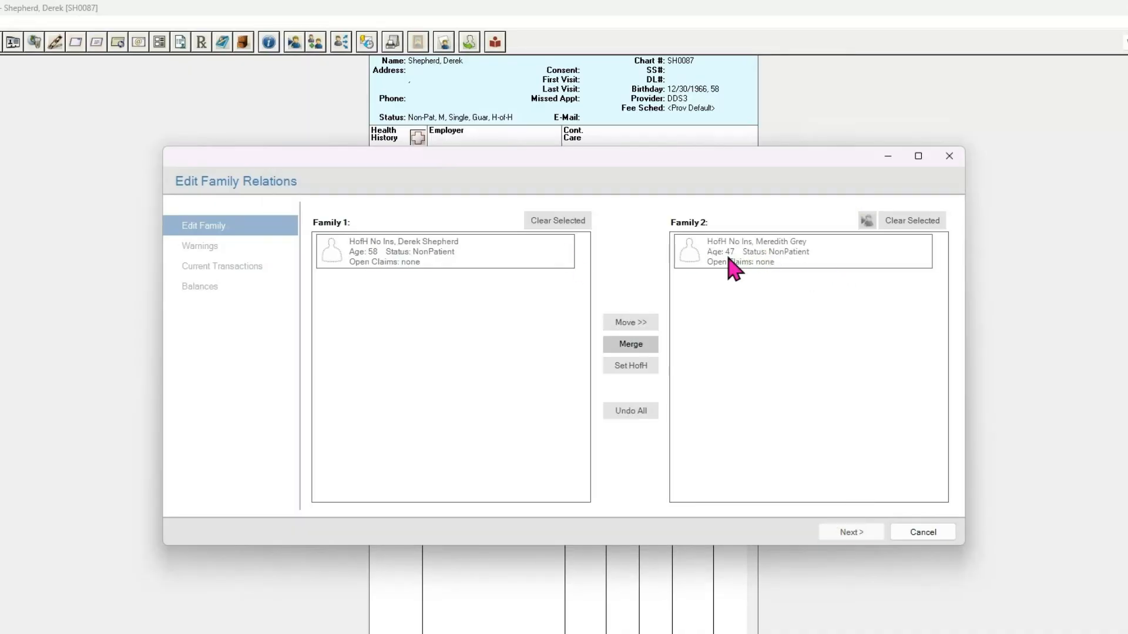
pyautogui.click(640, 347)
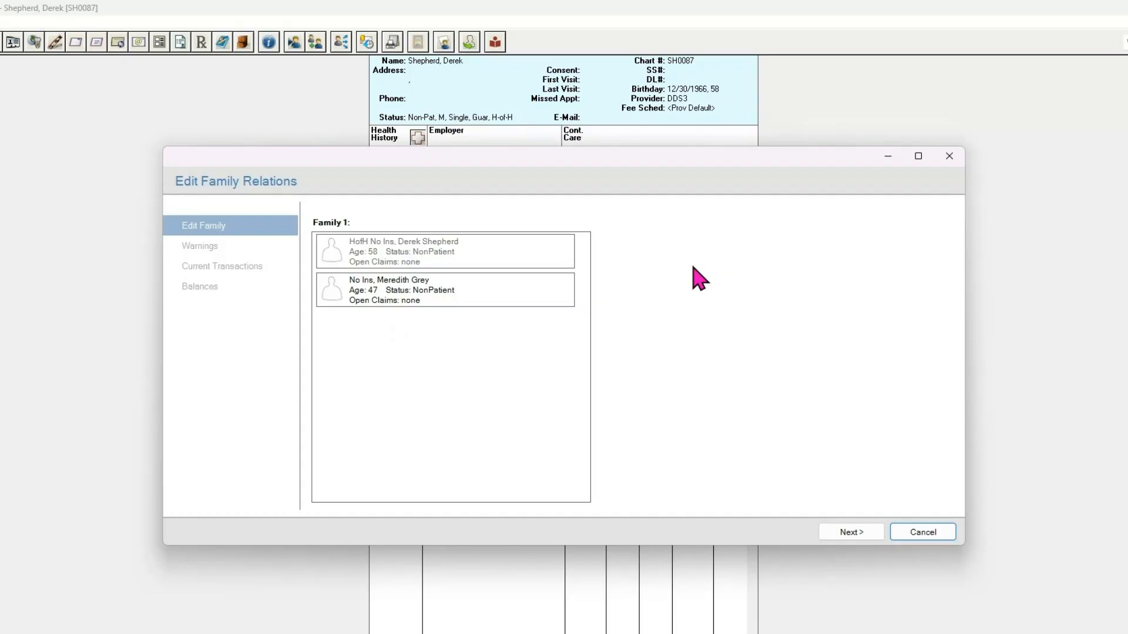
pyautogui.click(840, 532)
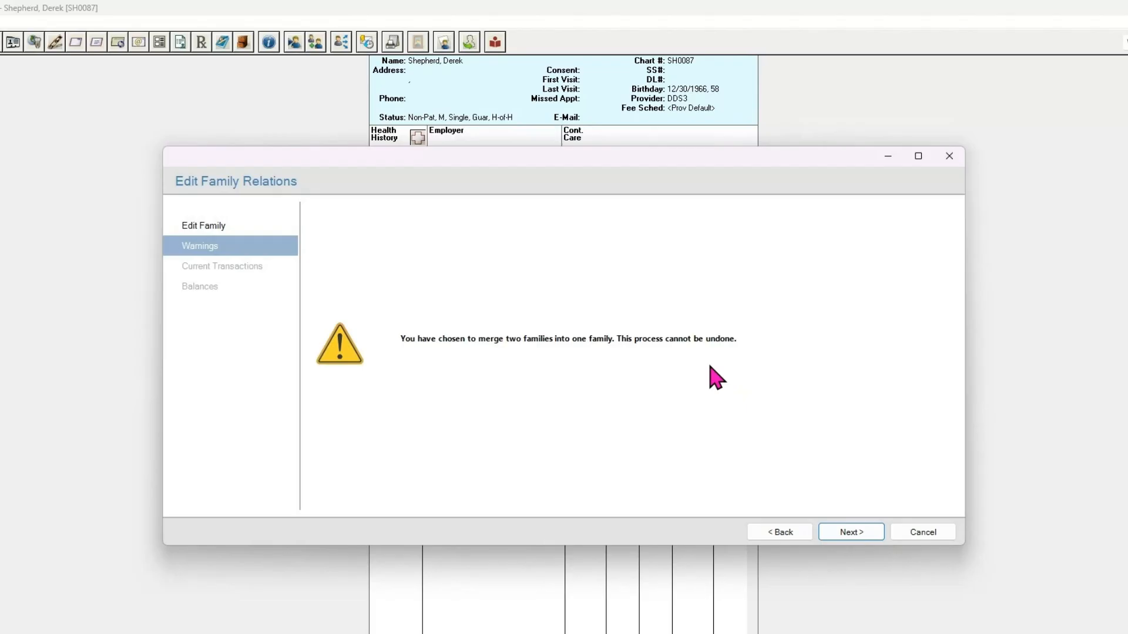
pyautogui.click(850, 533)
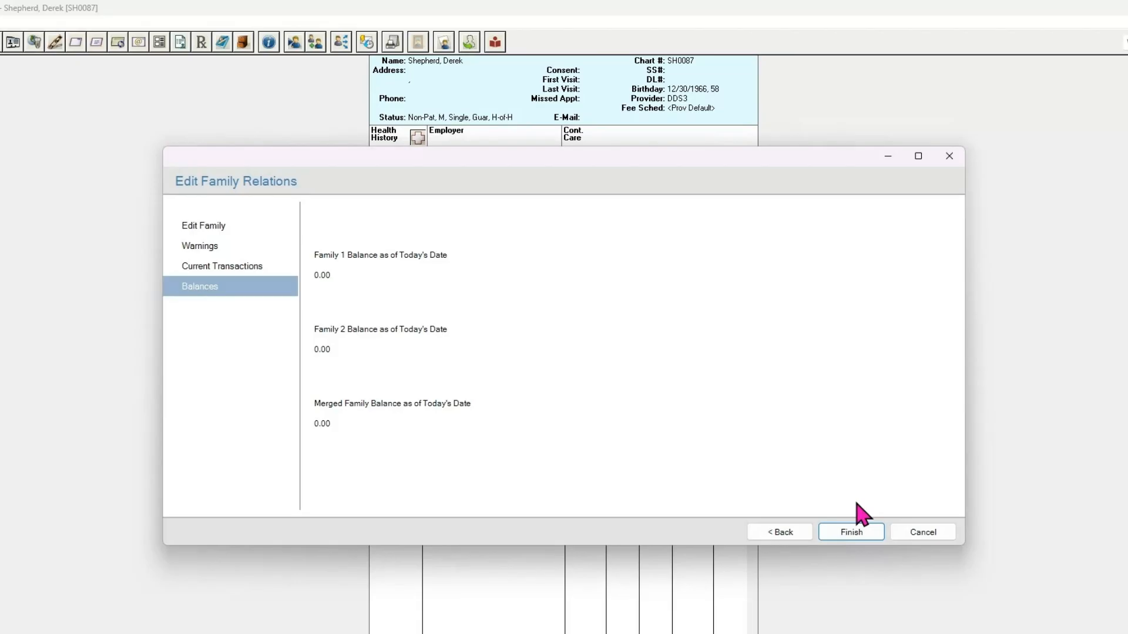
pyautogui.click(851, 532)
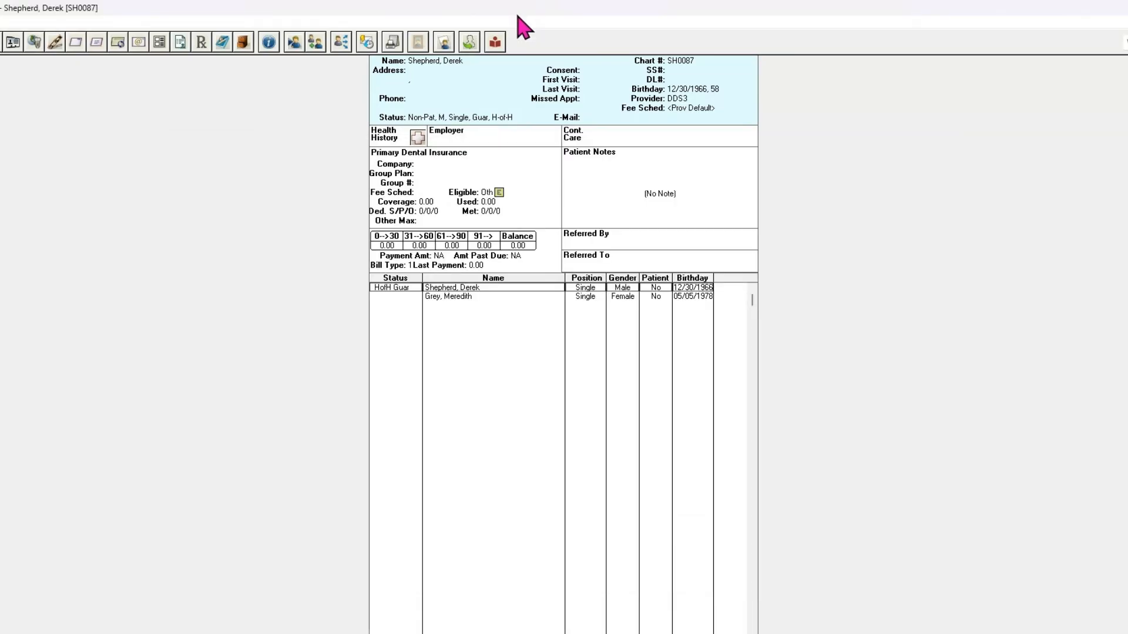
pyautogui.click(448, 297)
pyautogui.click(449, 288)
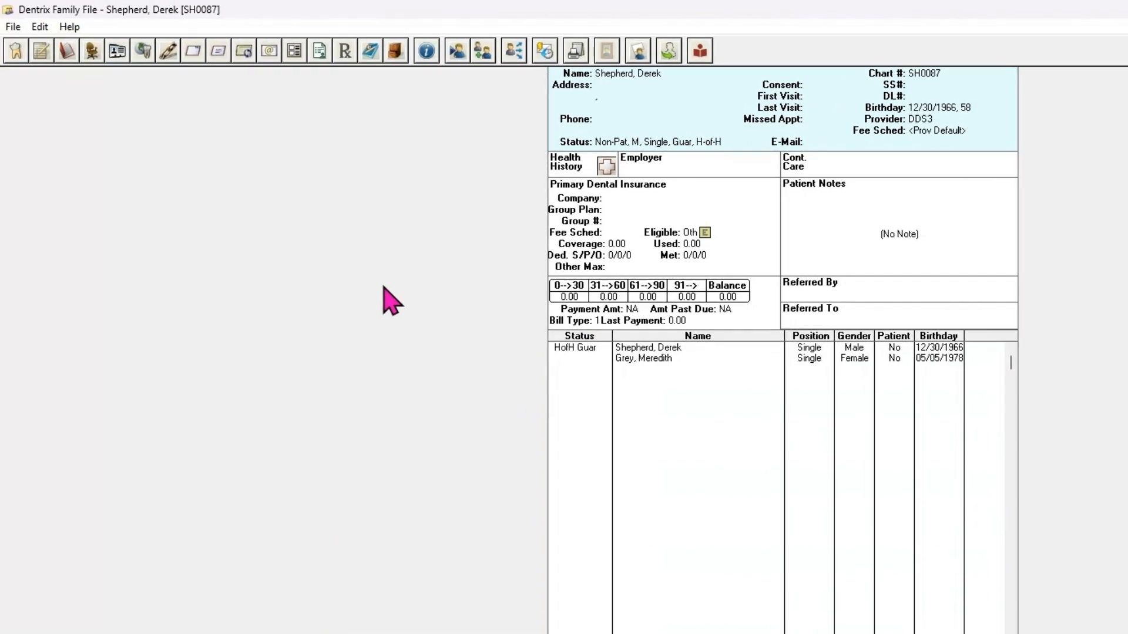
# Step: Add a new family member to the merged family, entering the child's first name and a two-part last name combining both parents' surnames
pyautogui.click(0, 2)
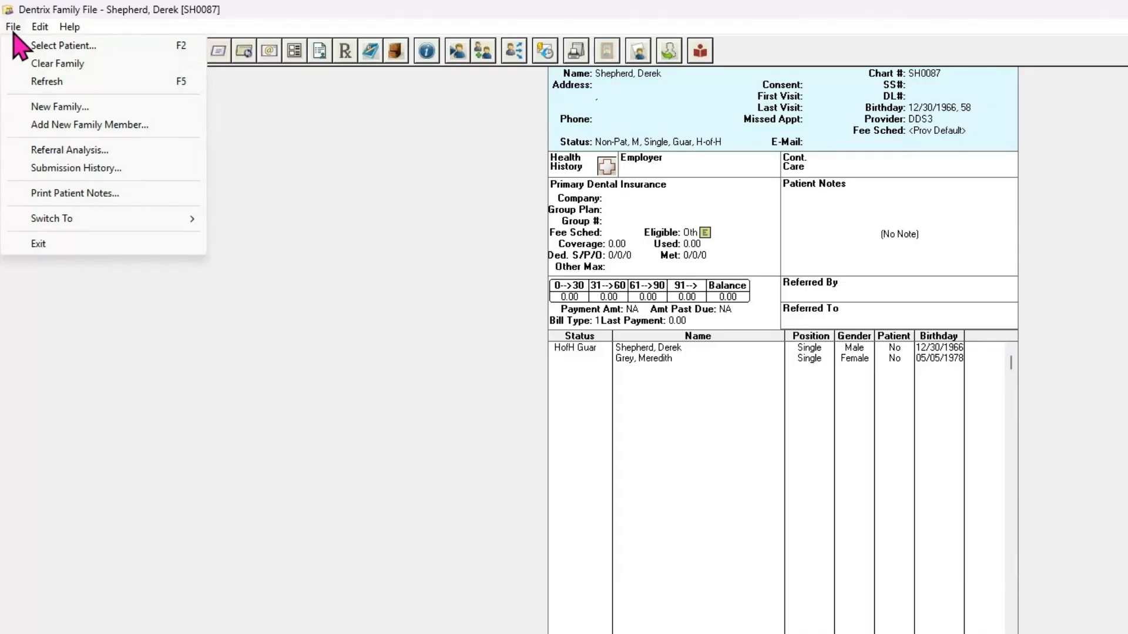
pyautogui.click(33, 130)
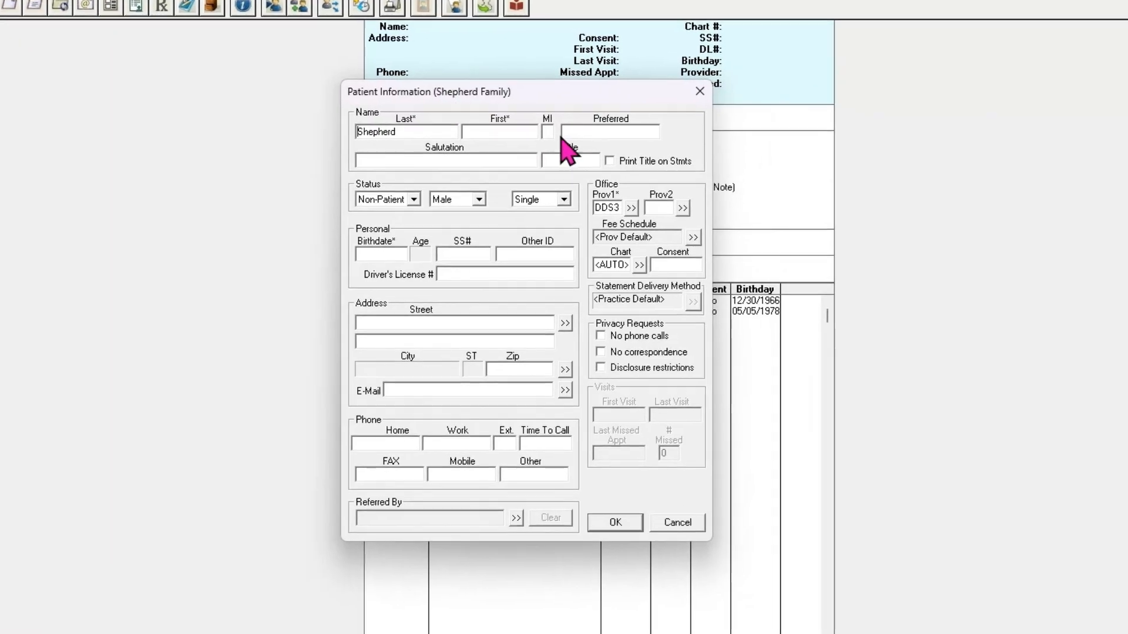
pyautogui.click(502, 132)
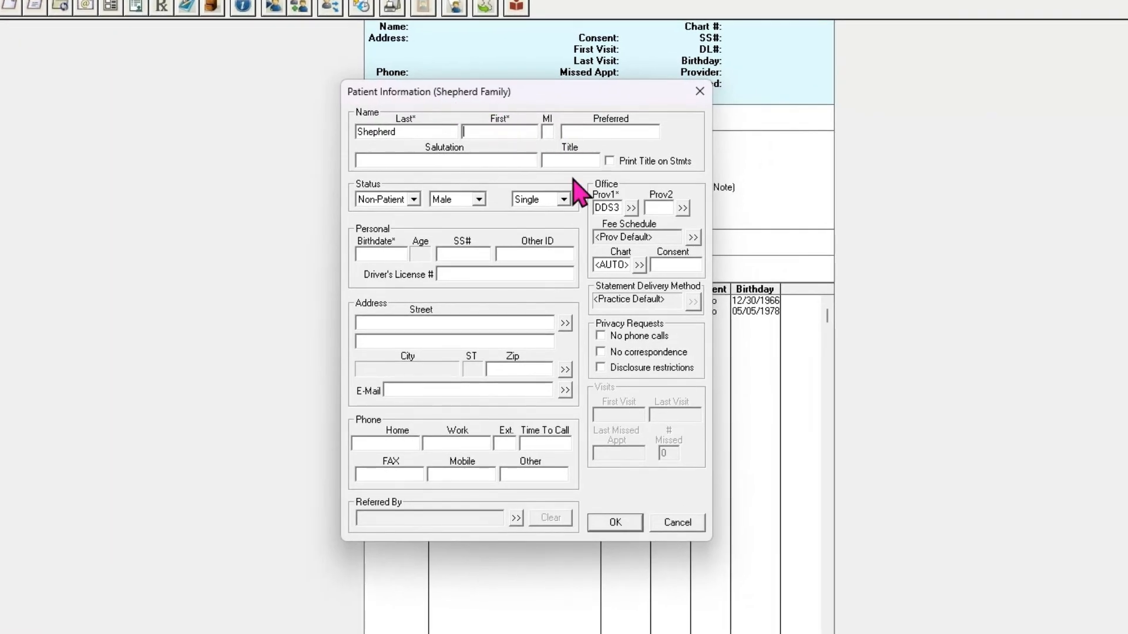
pyautogui.write('Zola')
pyautogui.click(358, 132)
pyautogui.write('Grey')
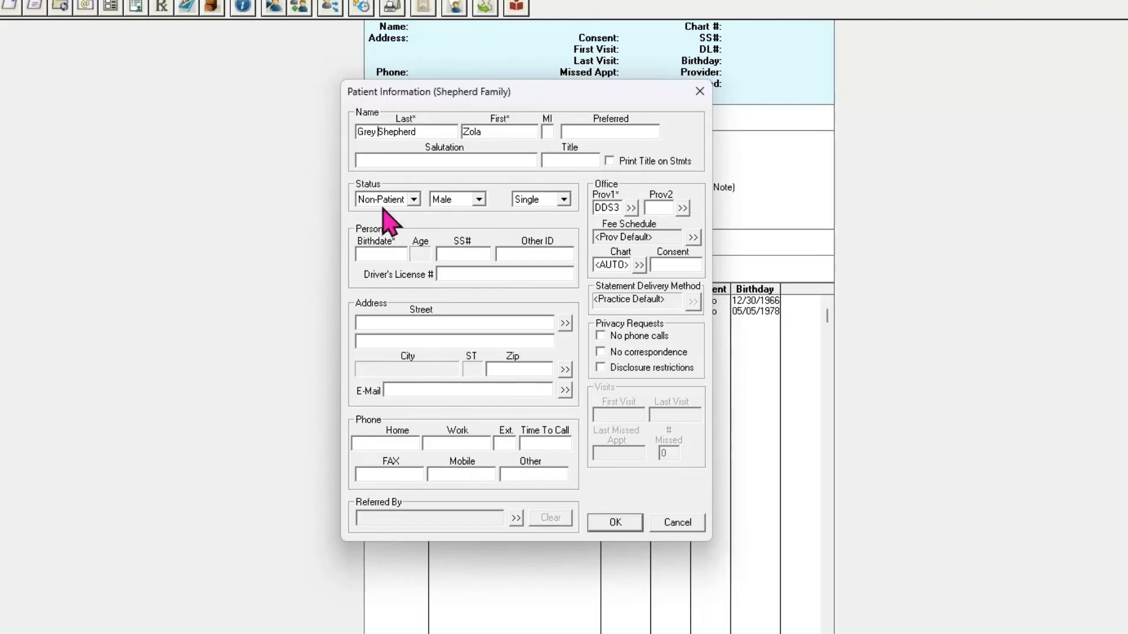
# Step: Set the new member's gender to Female, fill in the birthdate, and save the patient information
pyautogui.click(457, 199)
pyautogui.click(452, 229)
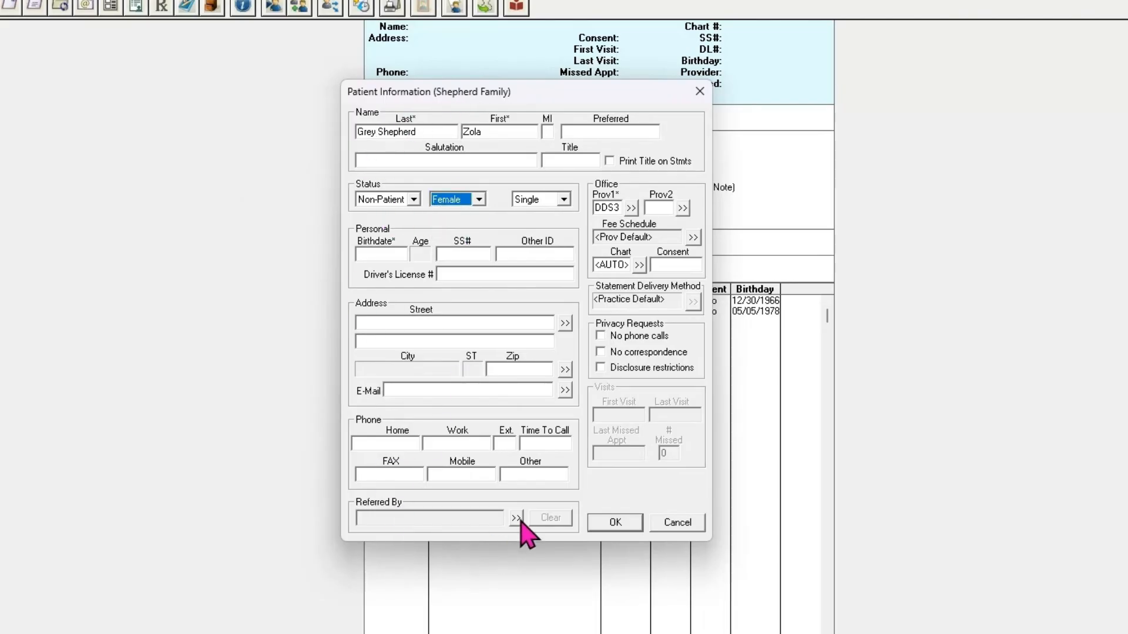
pyautogui.click(380, 254)
pyautogui.write('01012010')
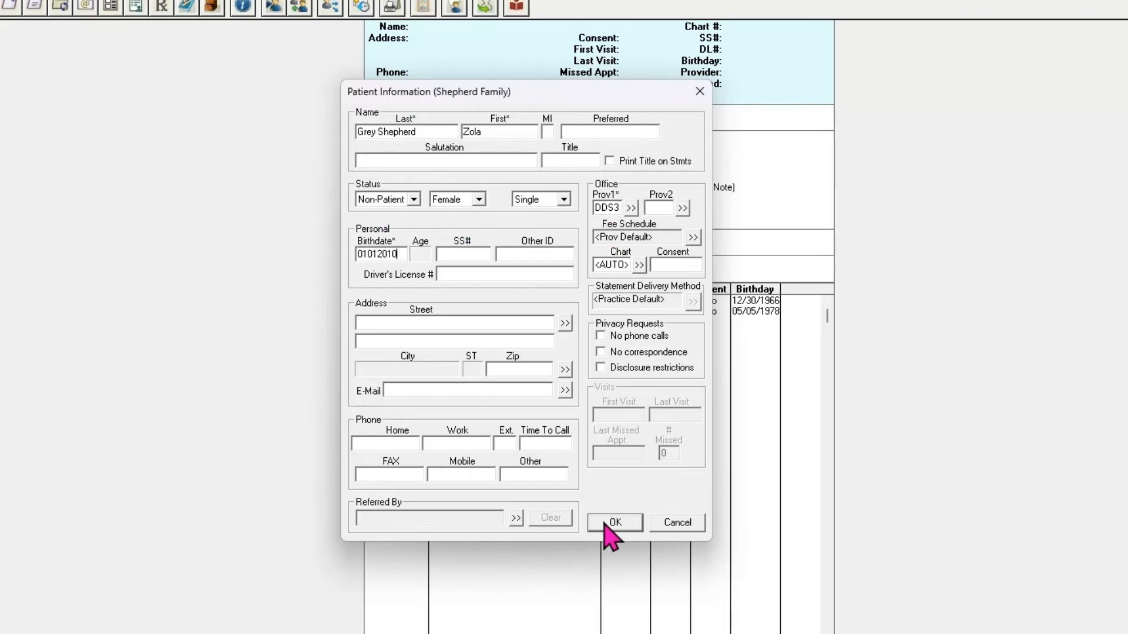
pyautogui.click(605, 525)
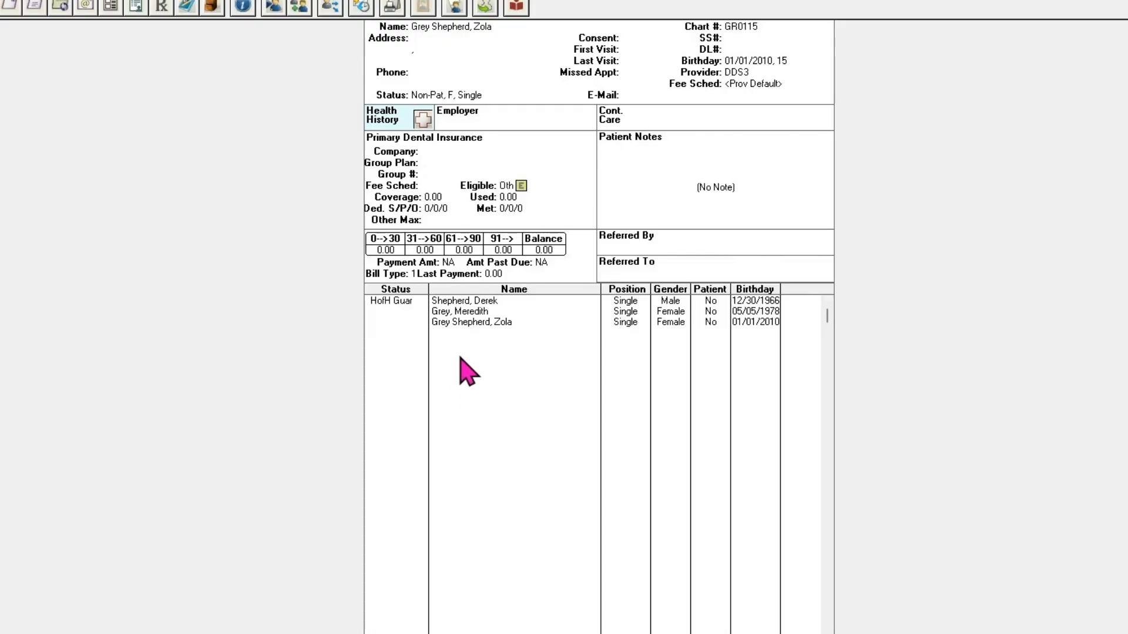
# Step: Edit the family relations to move the newly added child out of Family 1 into a new family
pyautogui.click(455, 323)
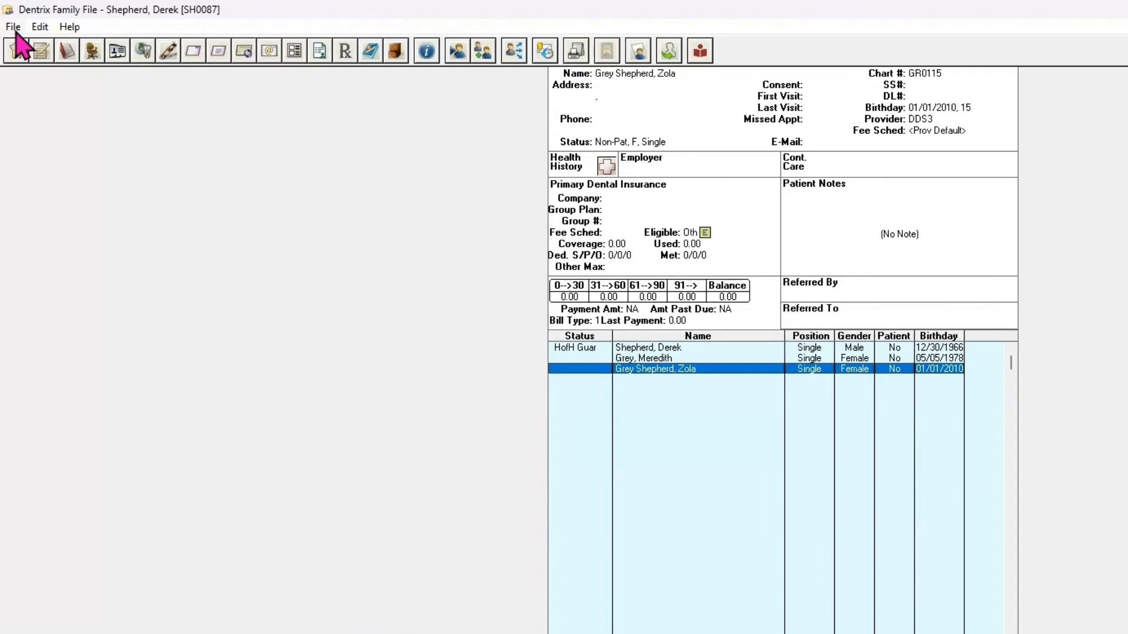
pyautogui.click(40, 26)
pyautogui.click(47, 65)
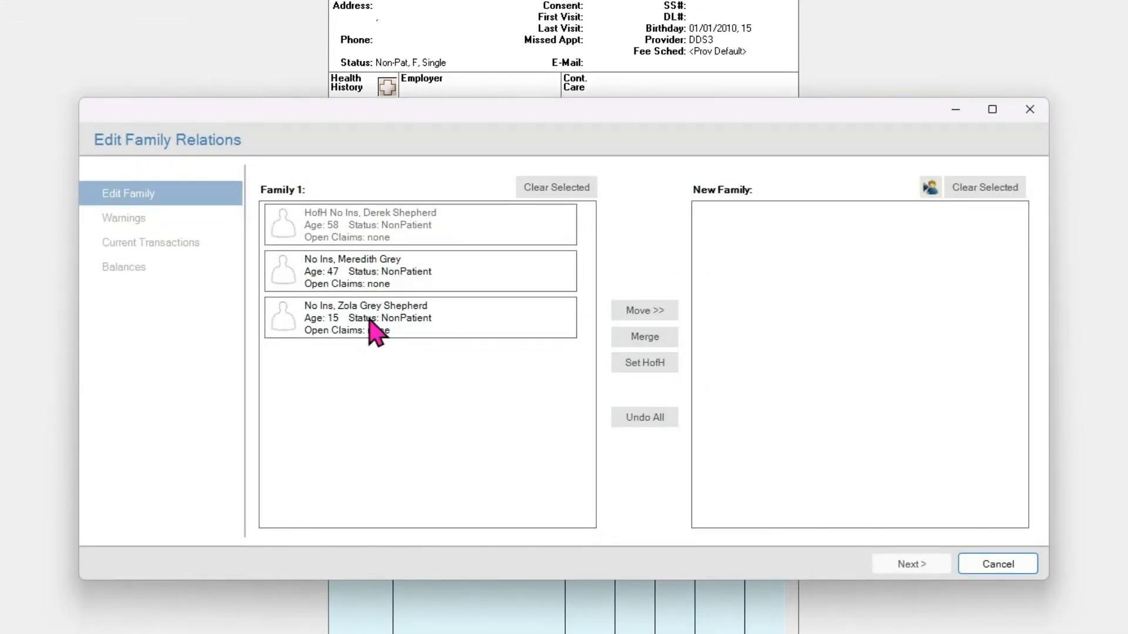
pyautogui.click(371, 324)
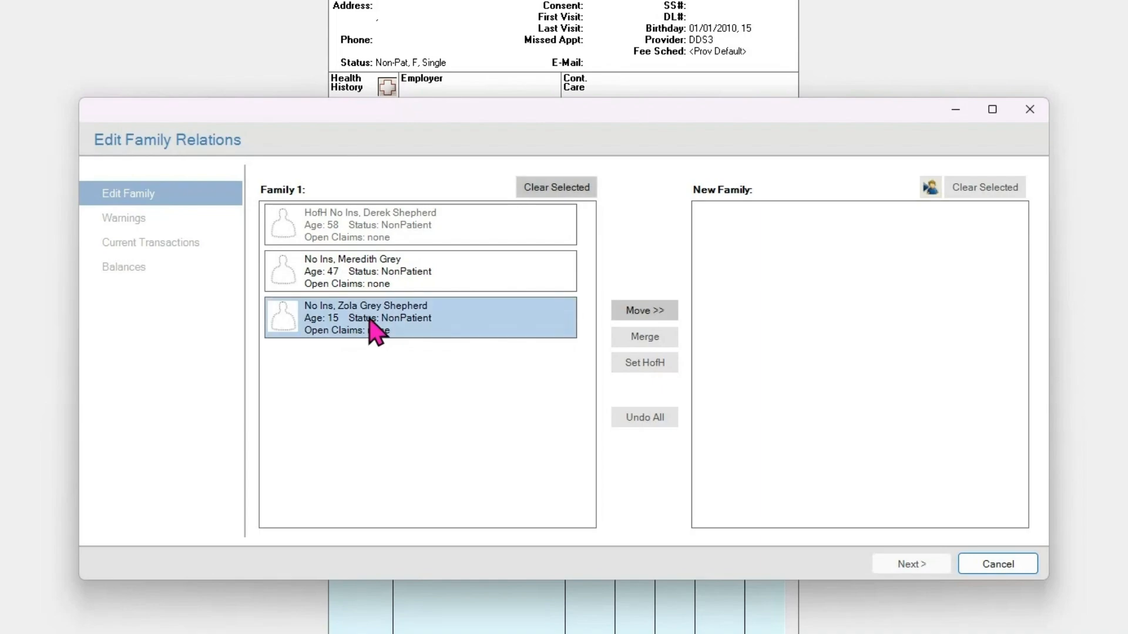
pyautogui.click(668, 318)
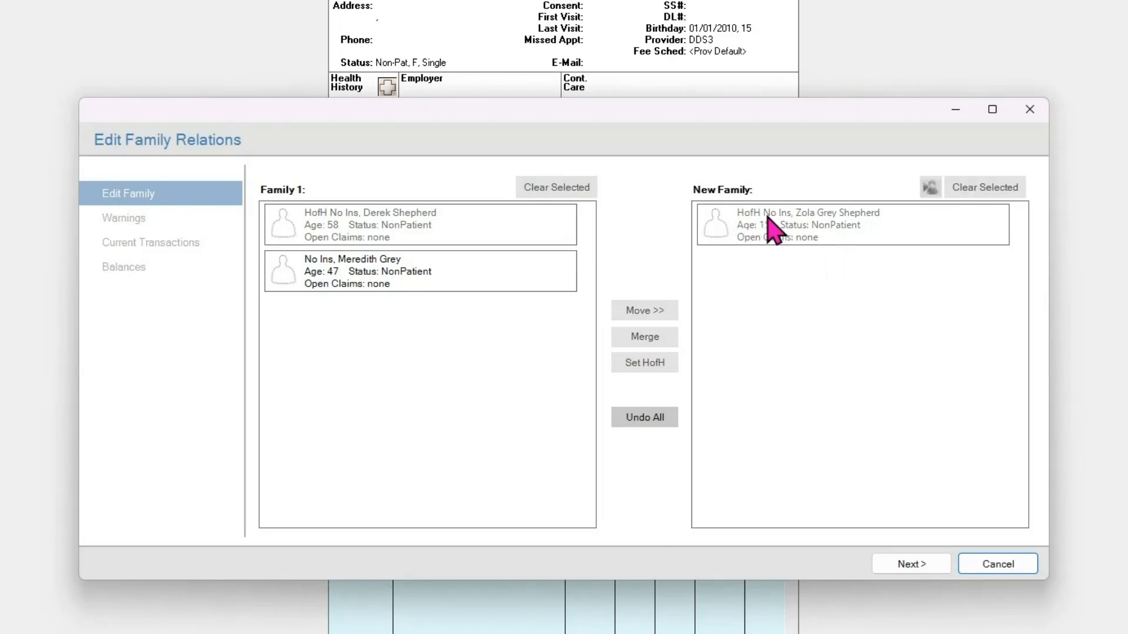
# Step: Accept the move warning and current transactions, and finish the family edit with Move Balance to New Family
pyautogui.click(912, 564)
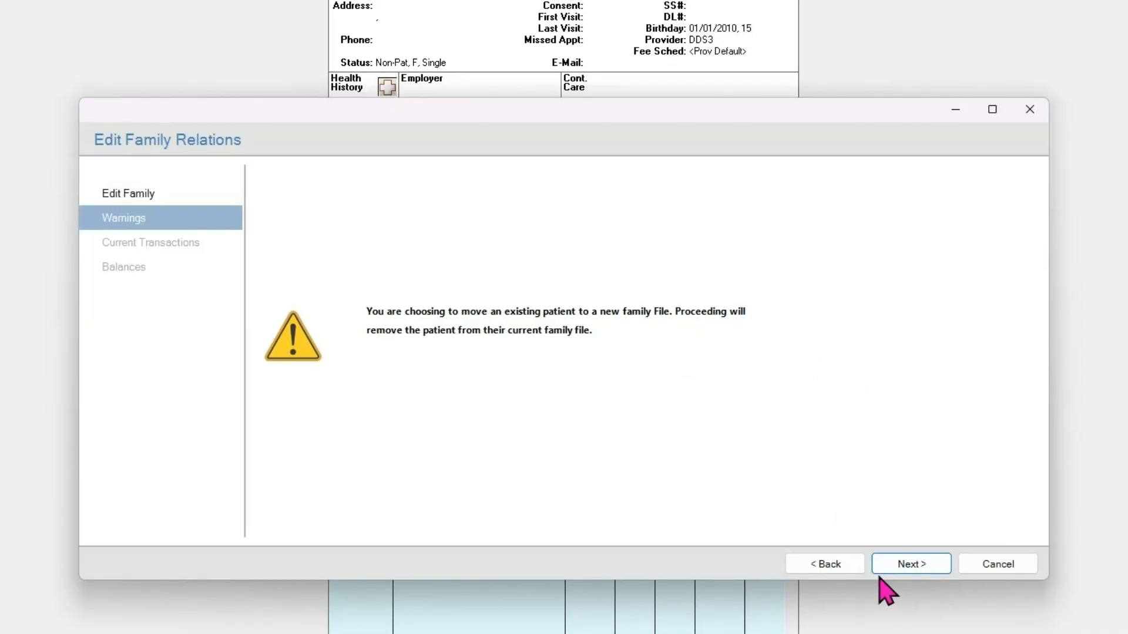
pyautogui.click(897, 565)
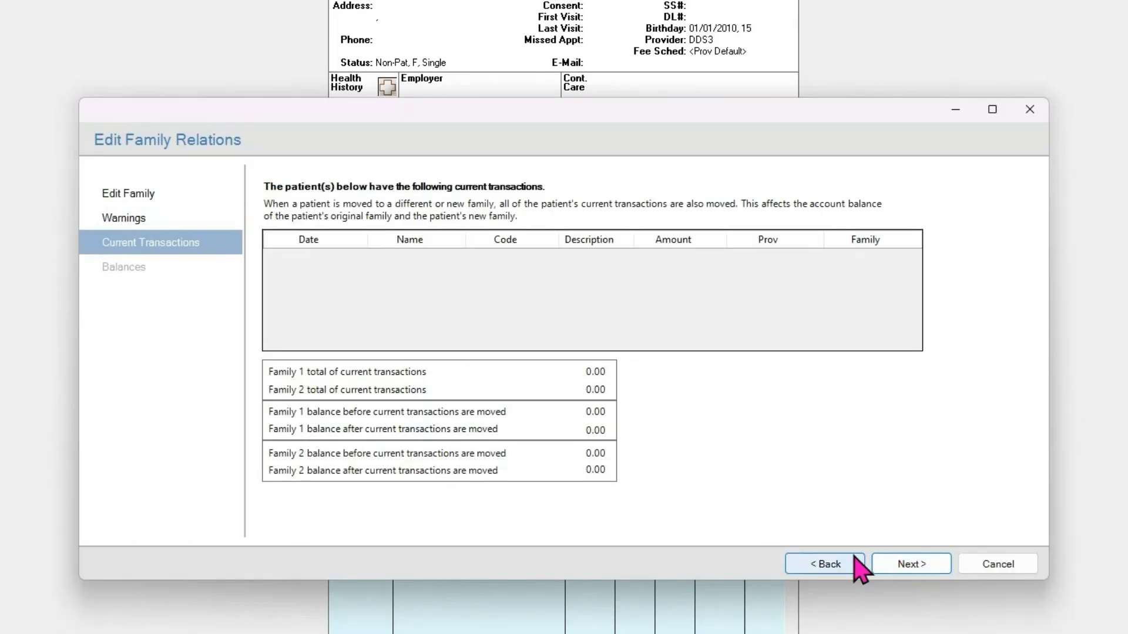
pyautogui.click(895, 563)
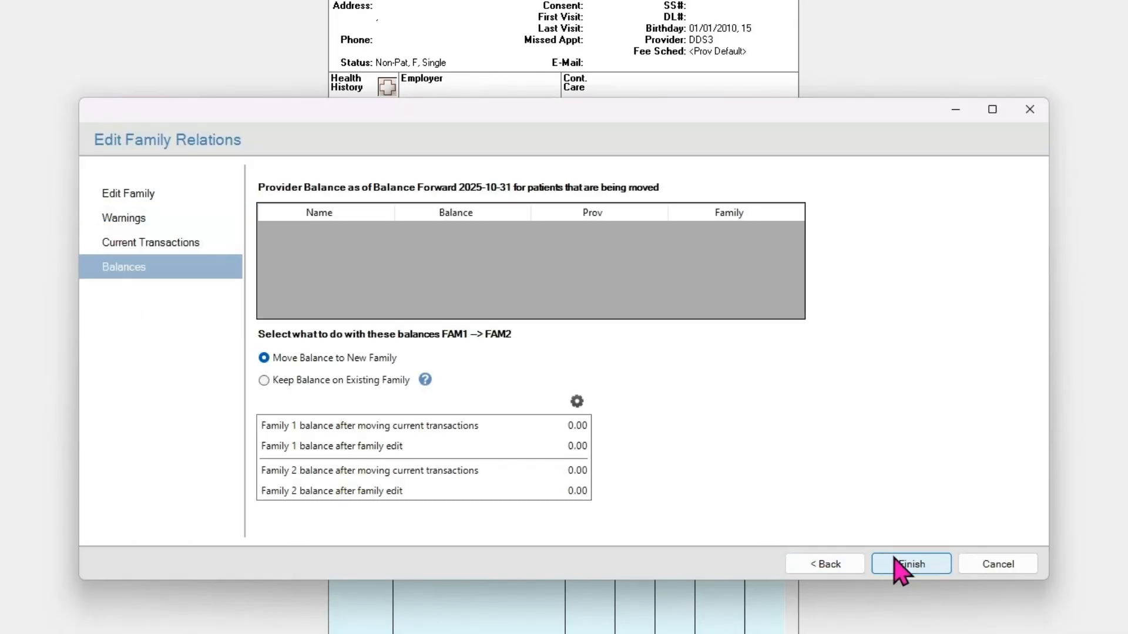
pyautogui.click(899, 565)
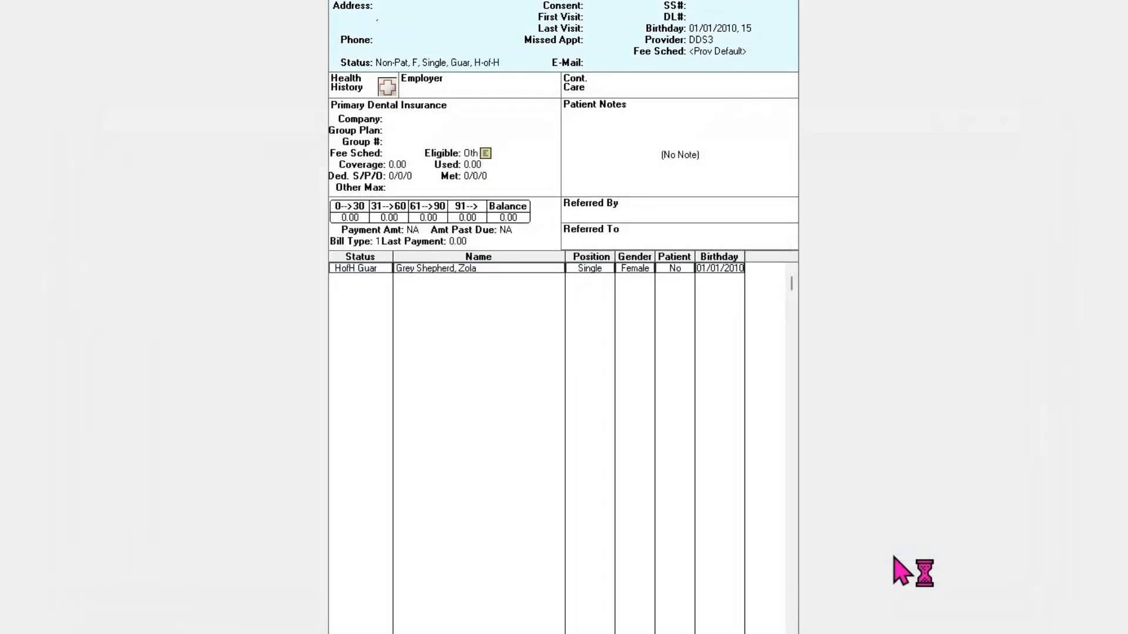